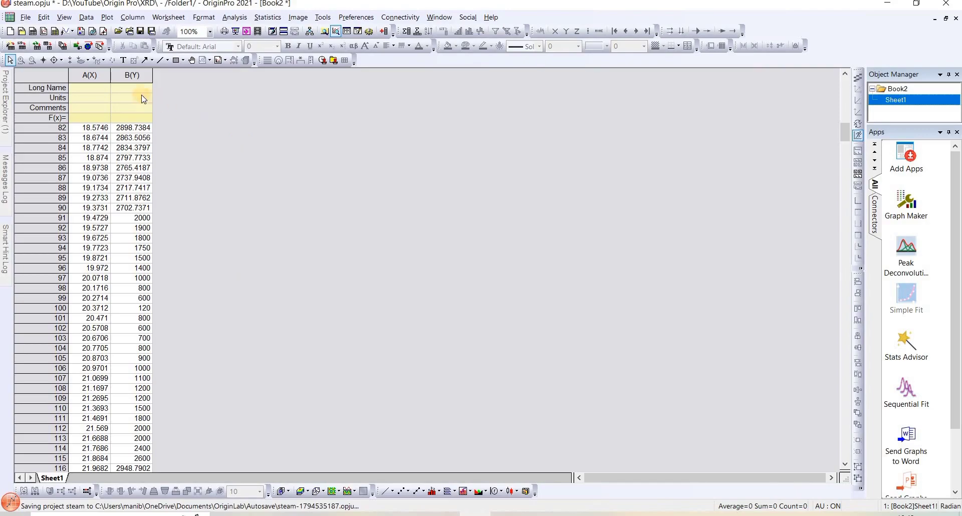
Step: Plot column B against column A as a line graph, Graph1, showing the XRD pattern
drag(91, 75, 132, 75)
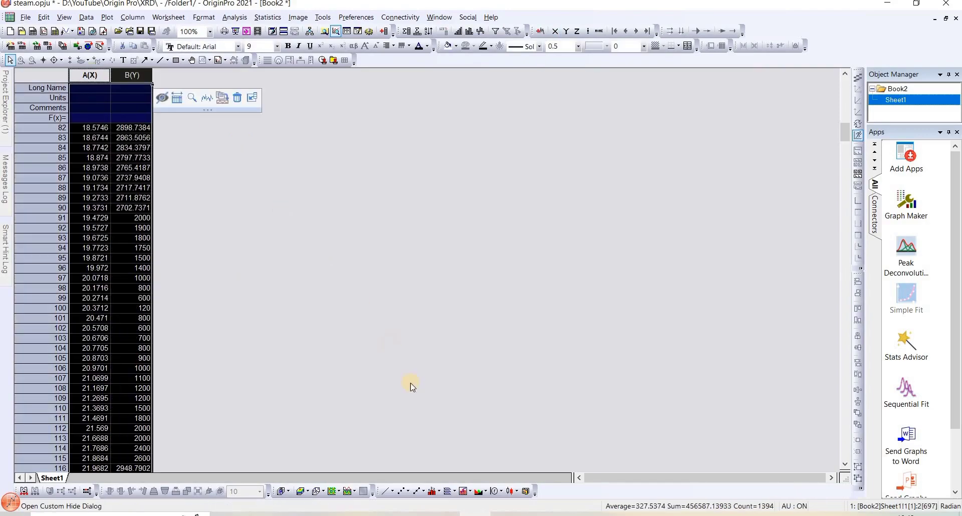
click(387, 492)
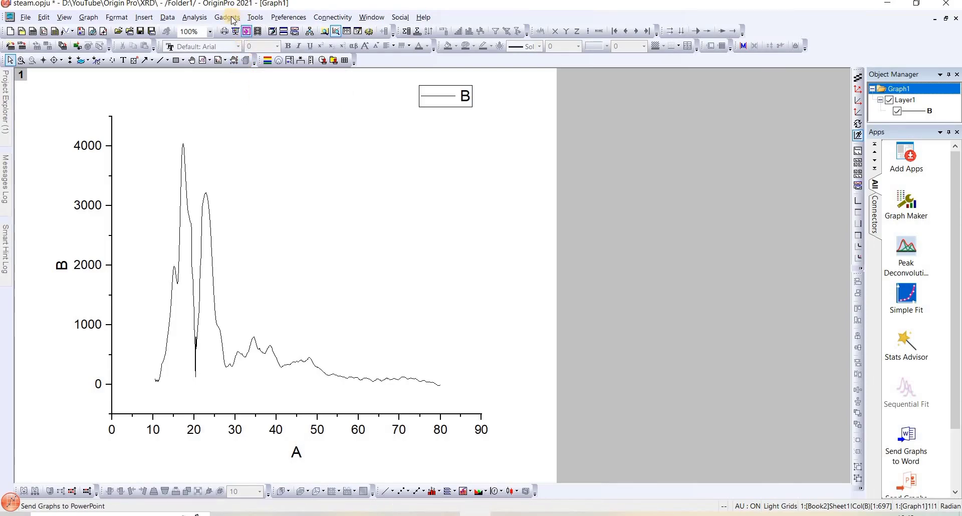
Step: Open the Peak Analyzer dialog from Analysis > Peaks and Baseline
click(202, 19)
mouse_move(265, 89)
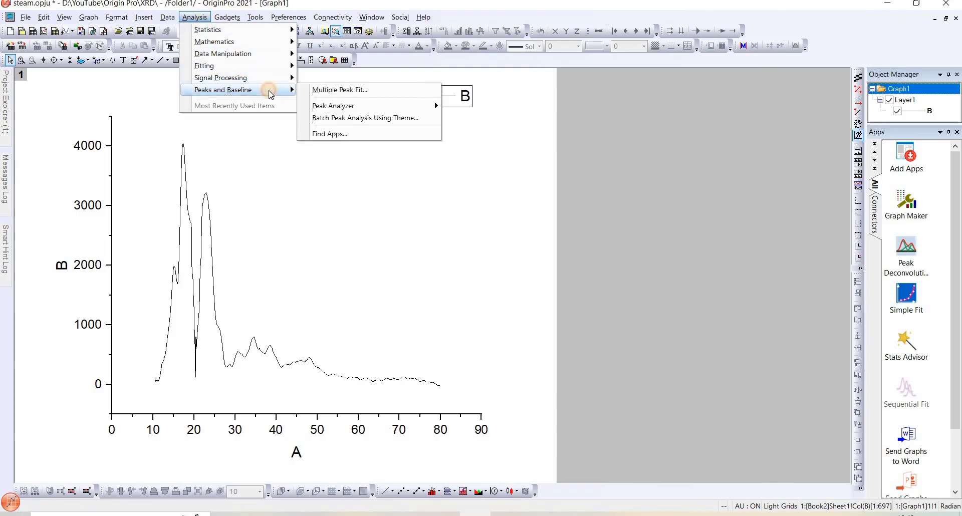
mouse_move(377, 103)
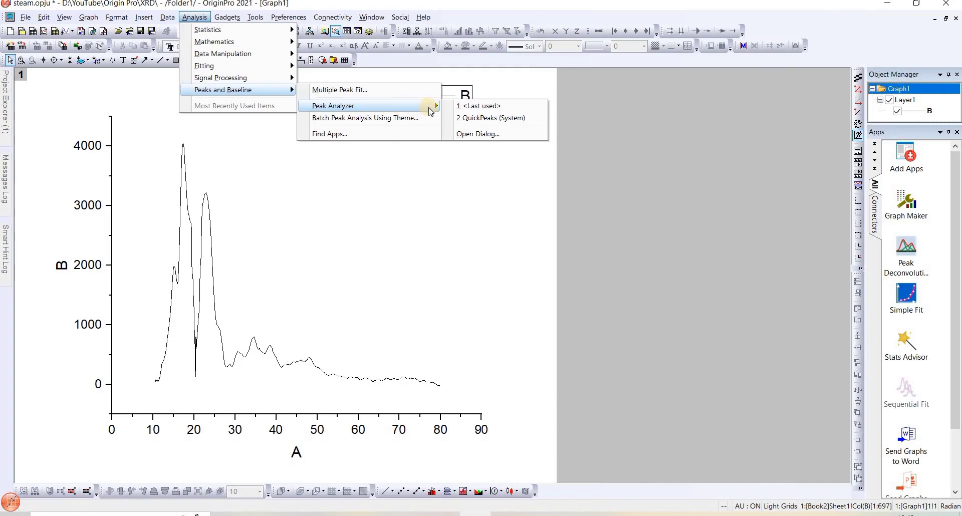
click(501, 134)
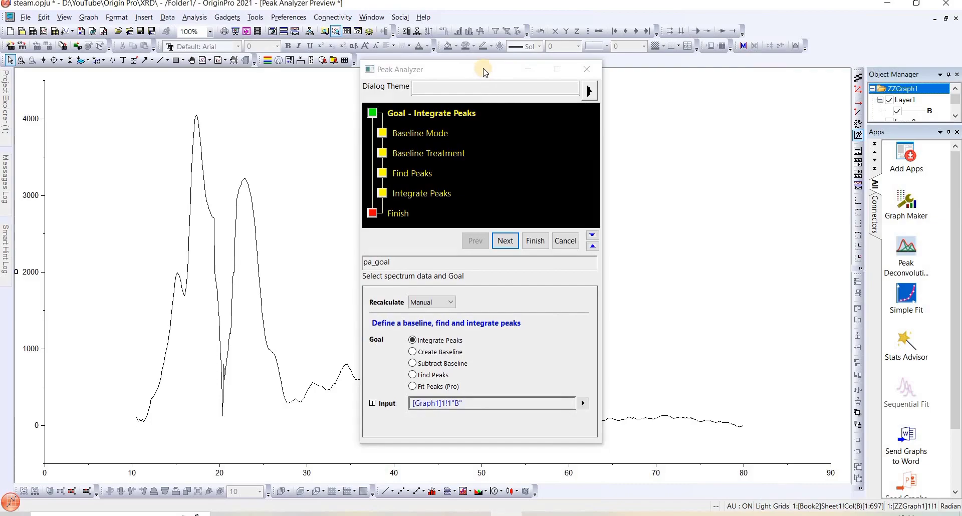
Step: Keep Integrate Peaks as the goal and advance to the constant baseline mode step
drag(489, 69, 726, 56)
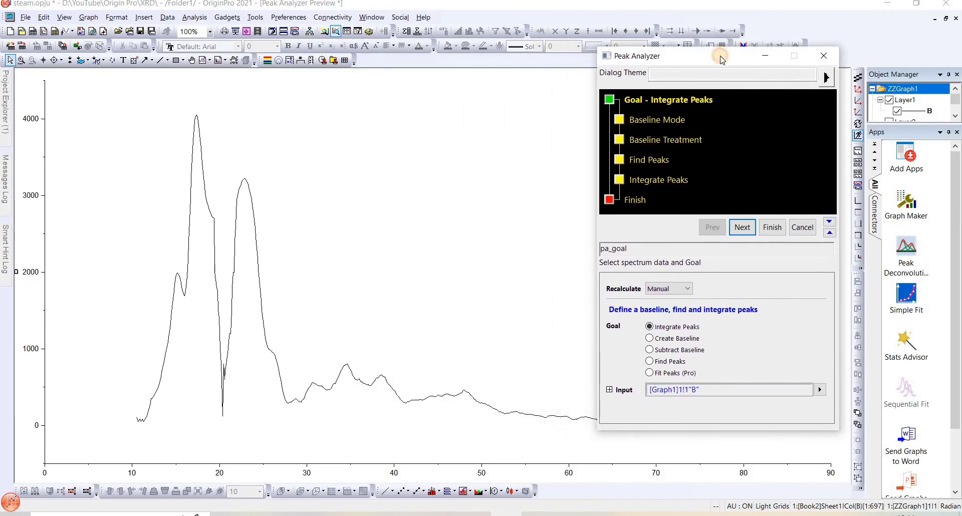
click(651, 328)
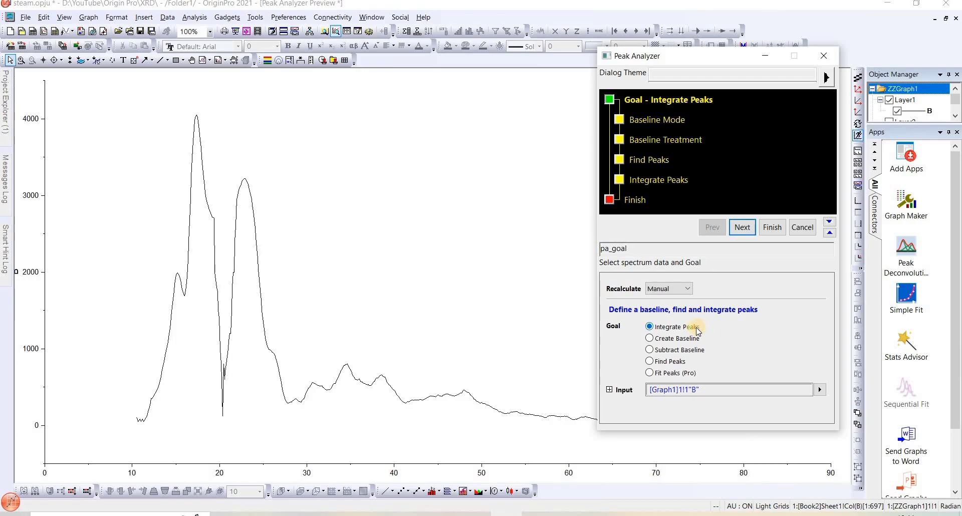
click(740, 226)
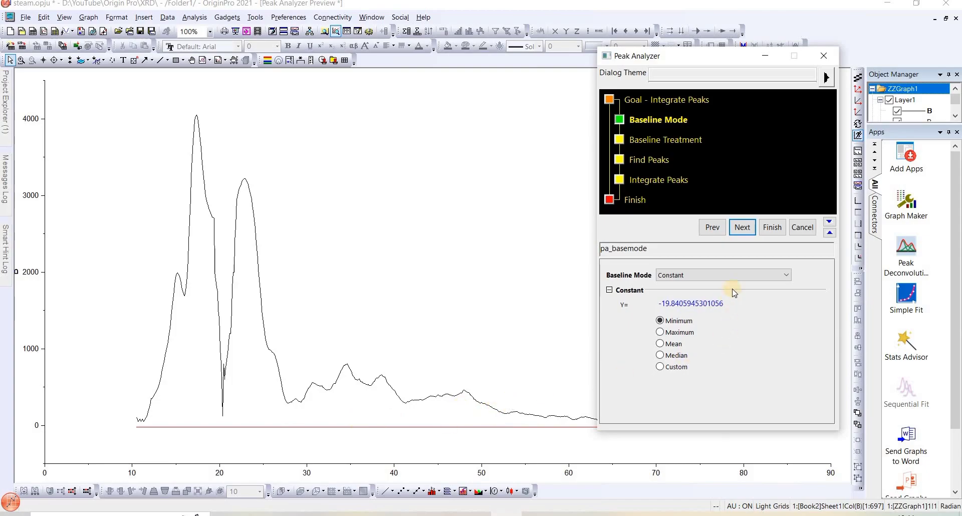
Step: Advance to Find Peaks and turn off Enable Auto Find
click(743, 229)
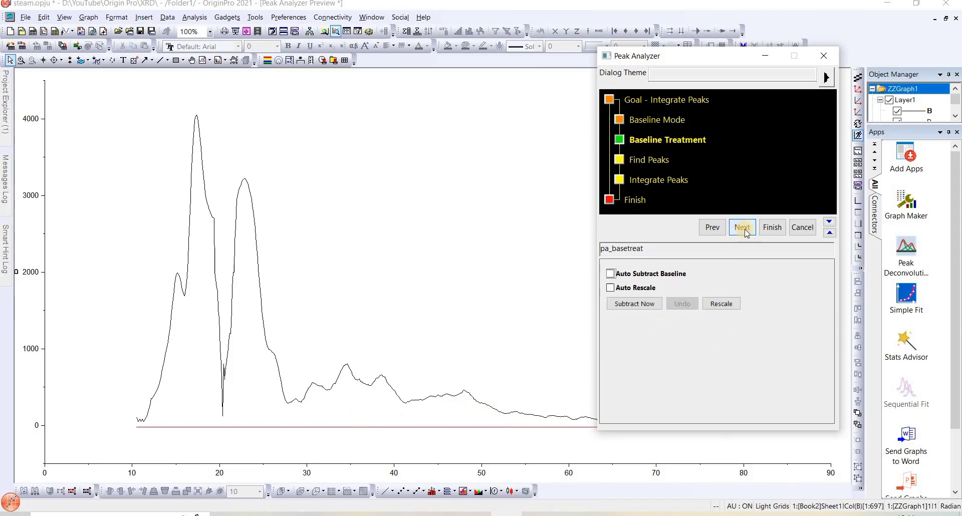
click(744, 228)
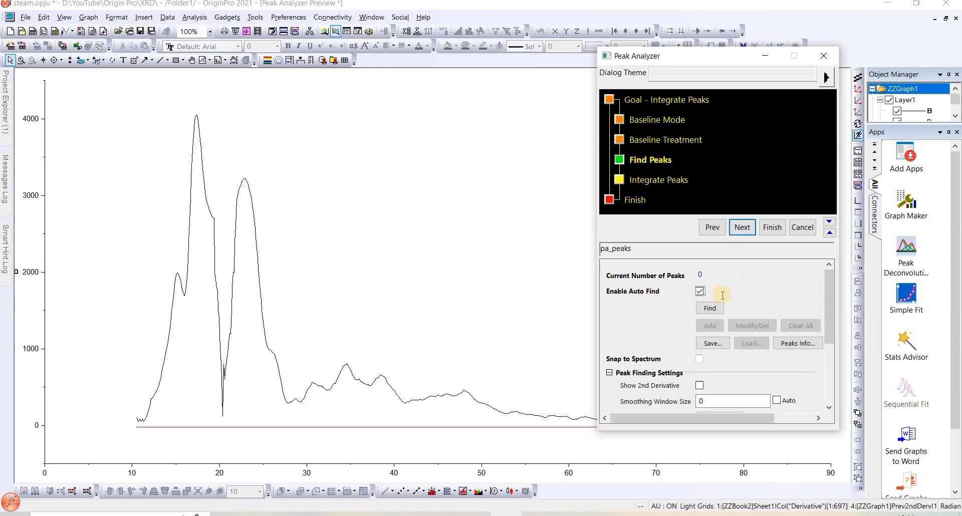
click(701, 291)
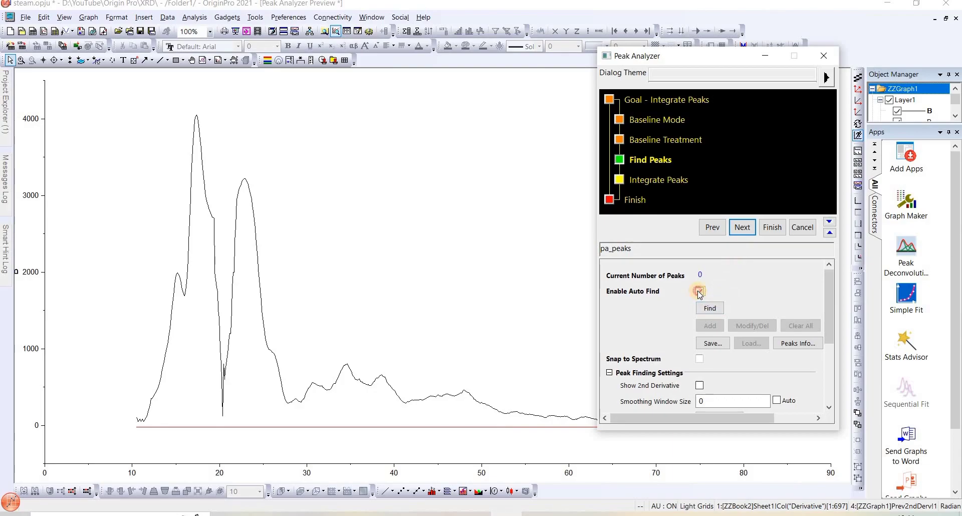
click(725, 309)
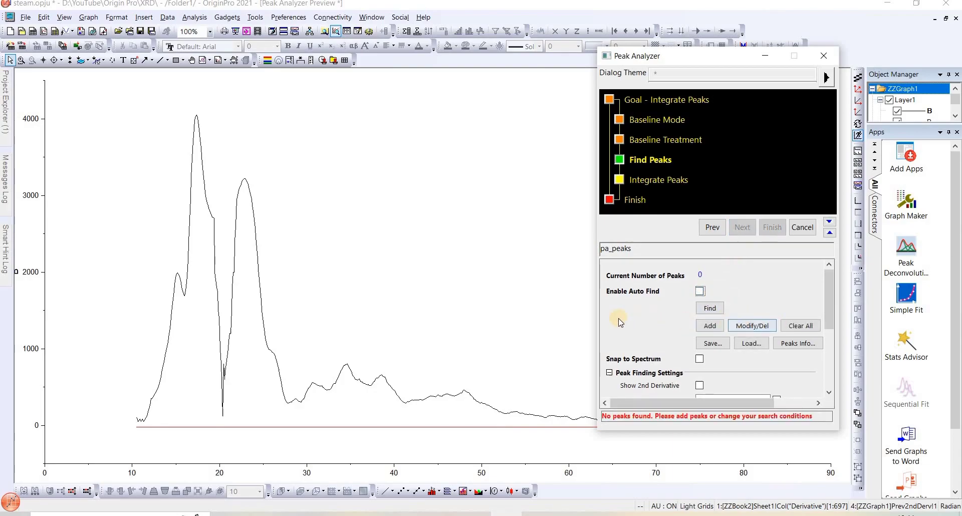
Step: Manually add the two main peaks at 17.3805 and 22.82983
click(710, 326)
click(711, 327)
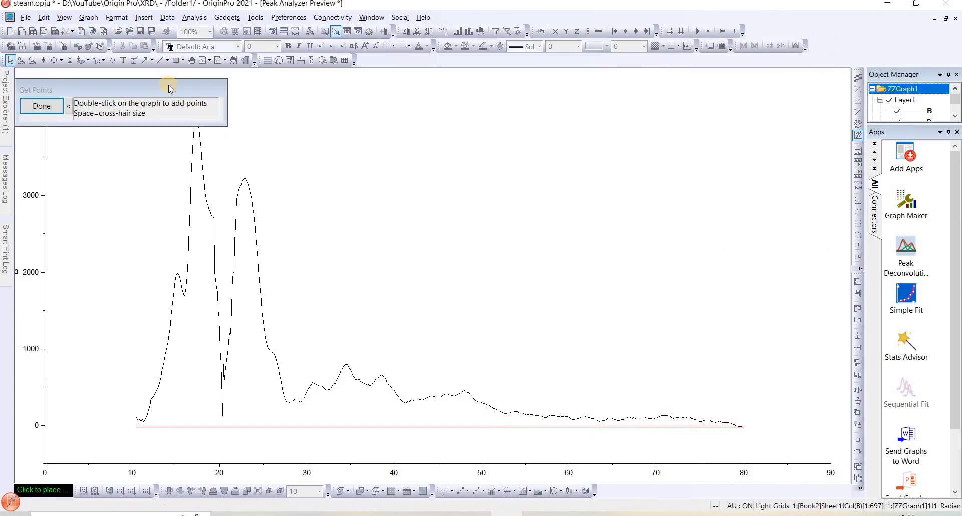
drag(140, 86, 533, 77)
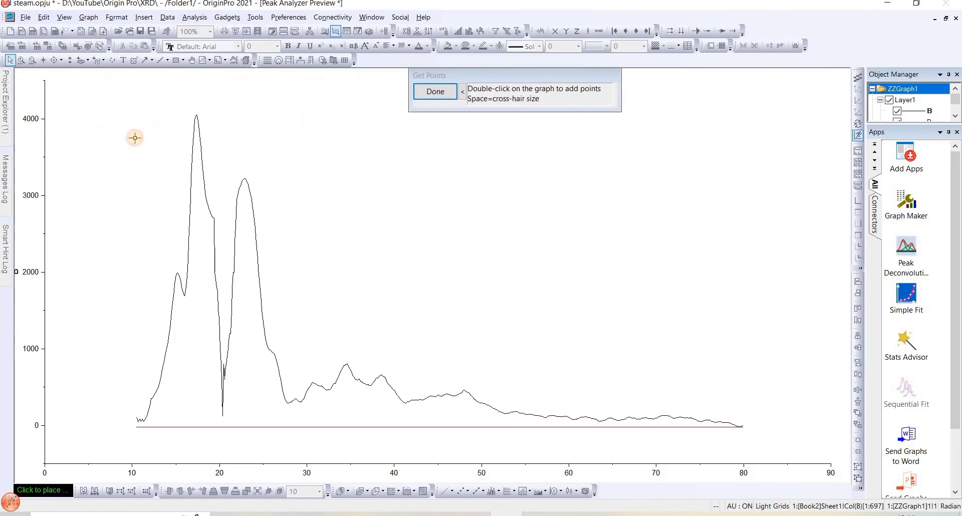
double_click(196, 116)
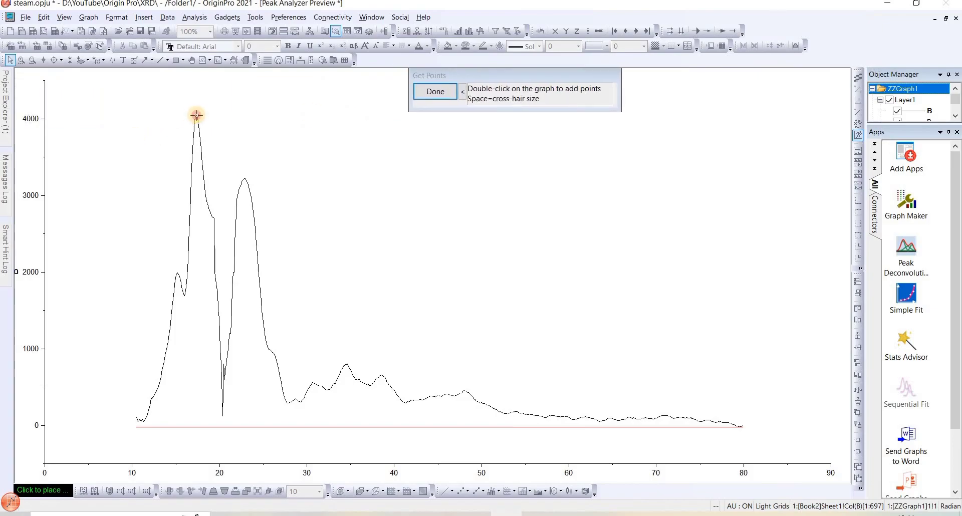
double_click(244, 178)
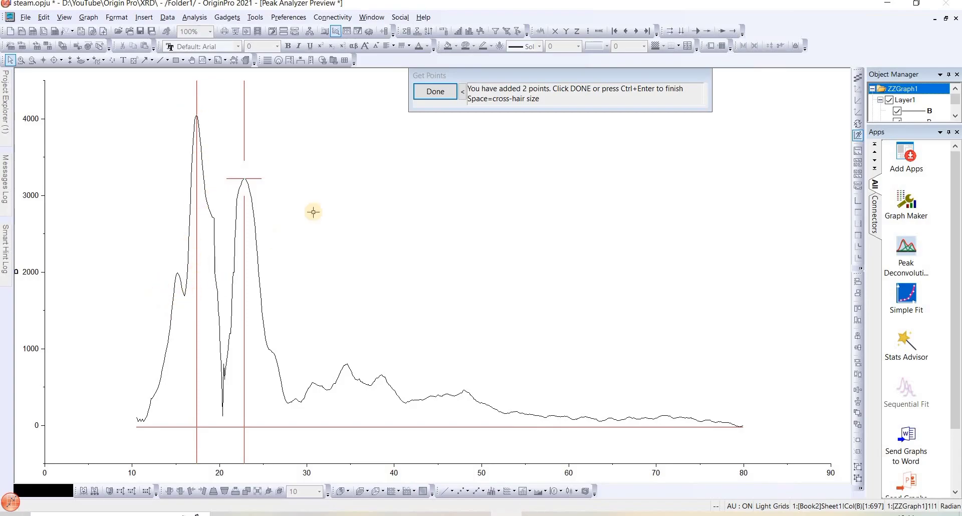
click(435, 93)
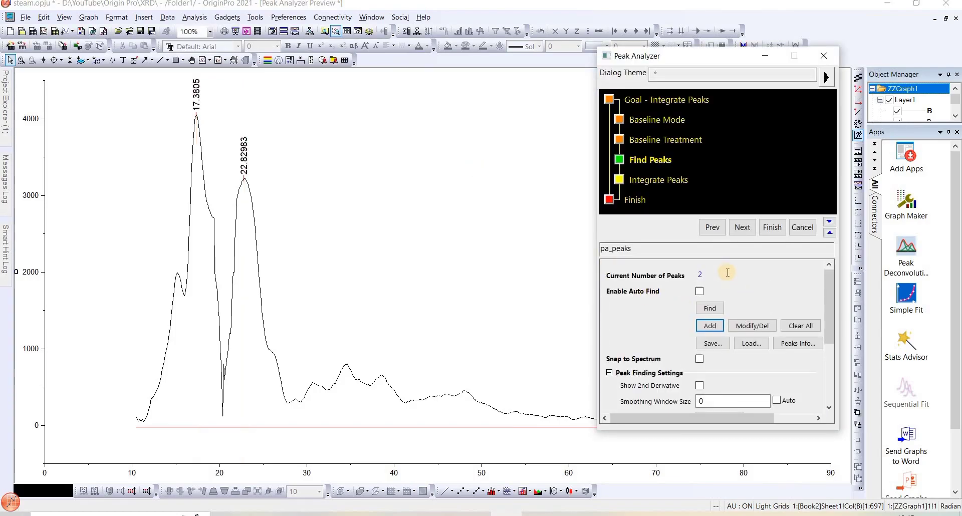
Step: On Integrate Peaks, adjust on the preview graph and set the first window to about 14.5–20.4
click(748, 227)
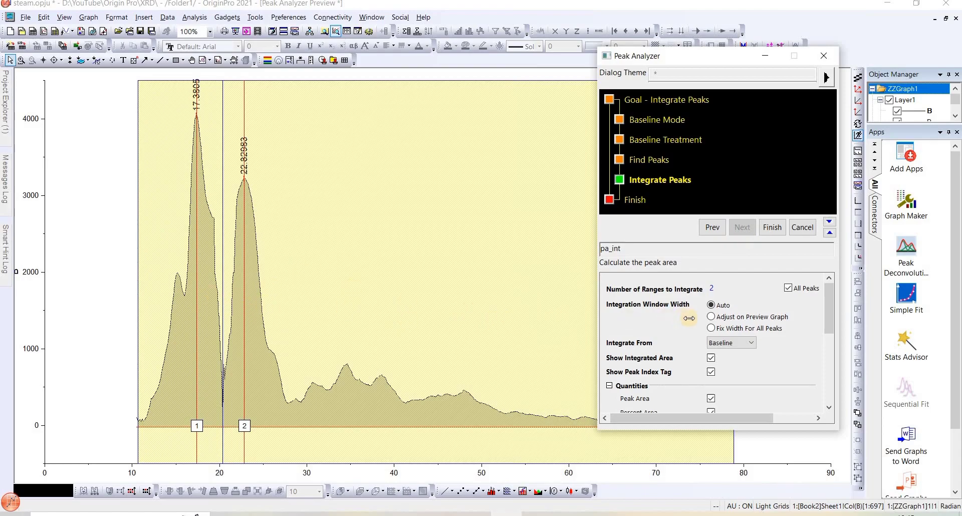
click(712, 317)
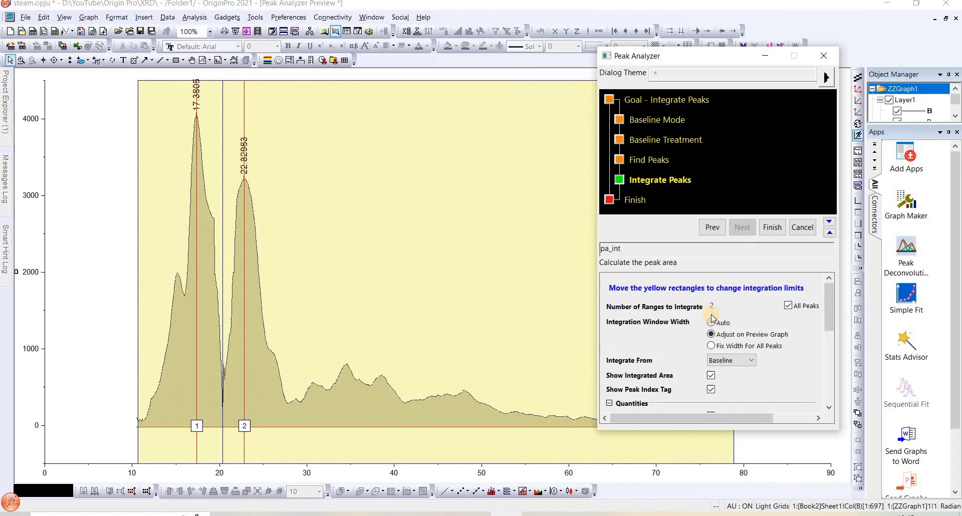
click(179, 255)
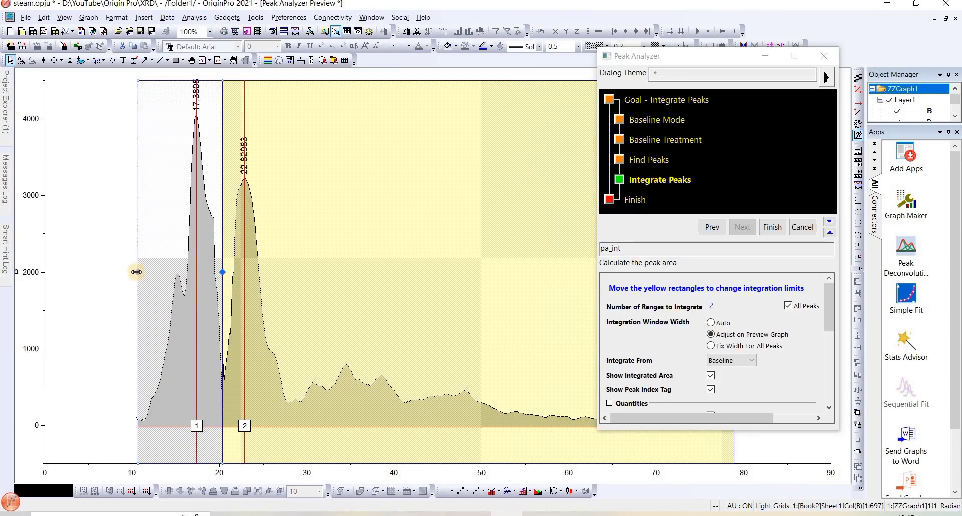
drag(136, 272, 166, 279)
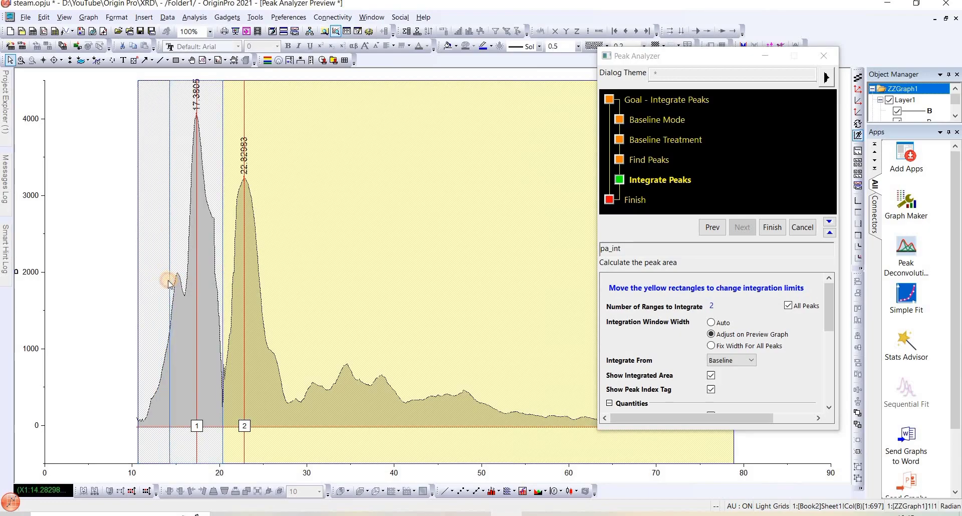
click(224, 275)
drag(224, 275, 300, 256)
Step: Pull the second peak window's right limit to about 26 and finish the integration
double_click(762, 55)
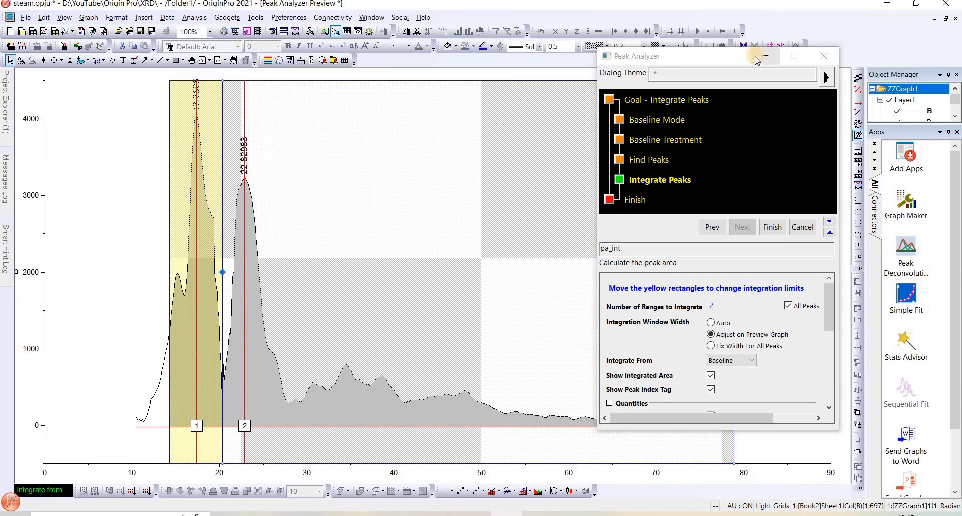
drag(734, 272, 269, 320)
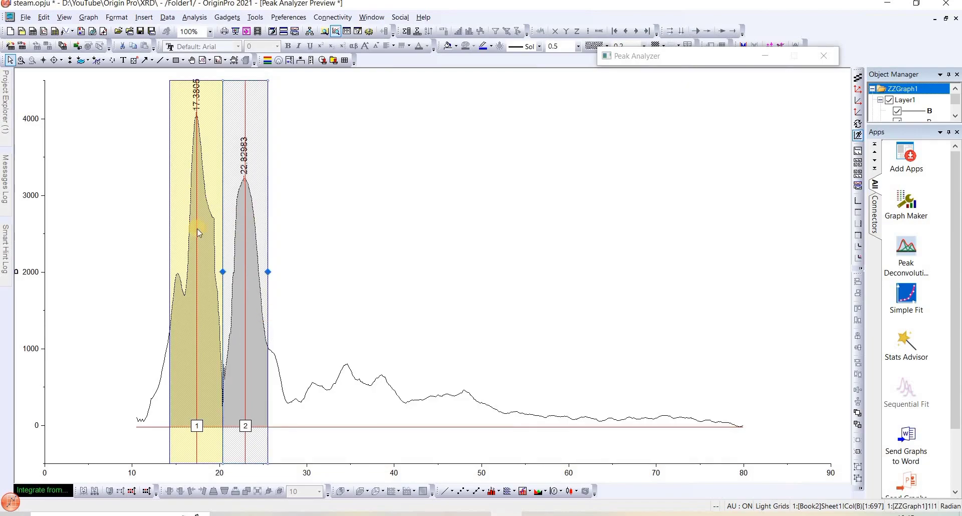
click(269, 272)
drag(269, 273, 273, 275)
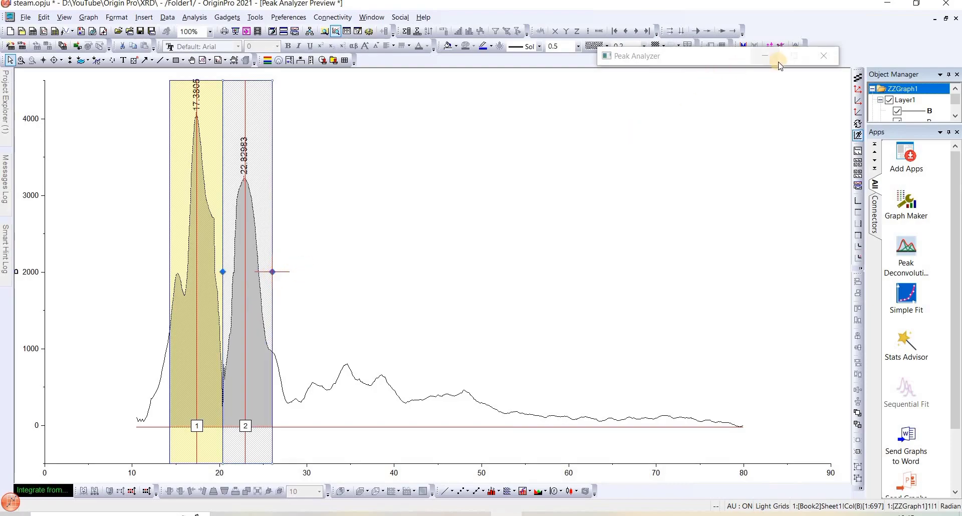
mouse_move(768, 58)
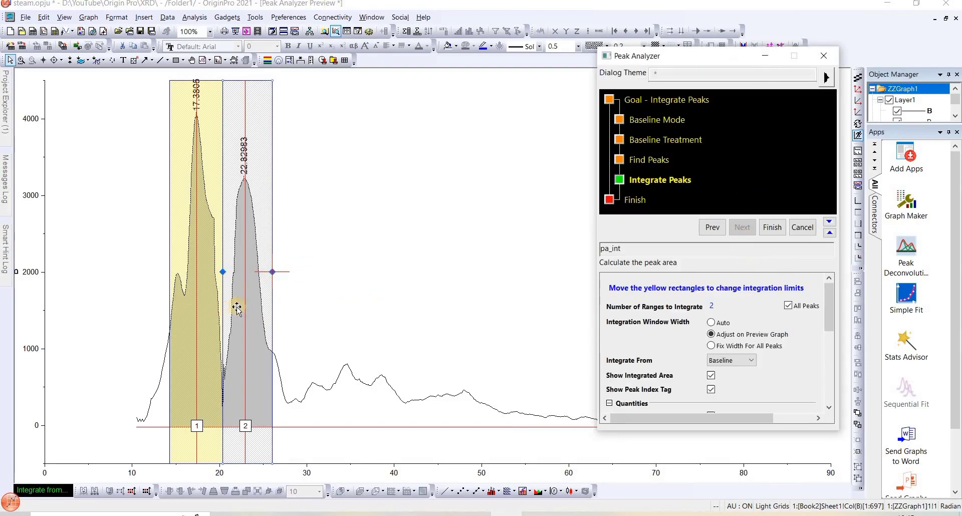
click(774, 227)
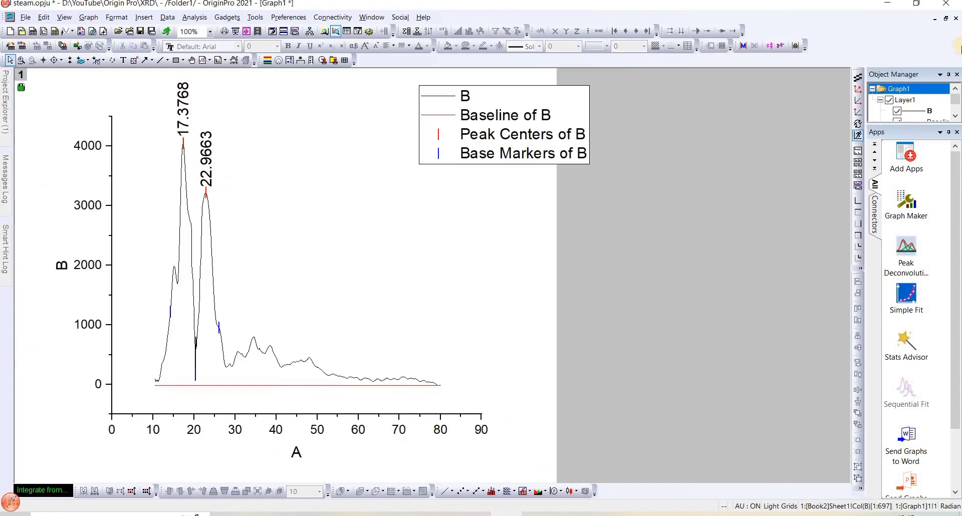
Step: Maximize Book2's Integration_Result1 sheet and select both peaks' index and area values
click(946, 18)
drag(237, 141, 588, 95)
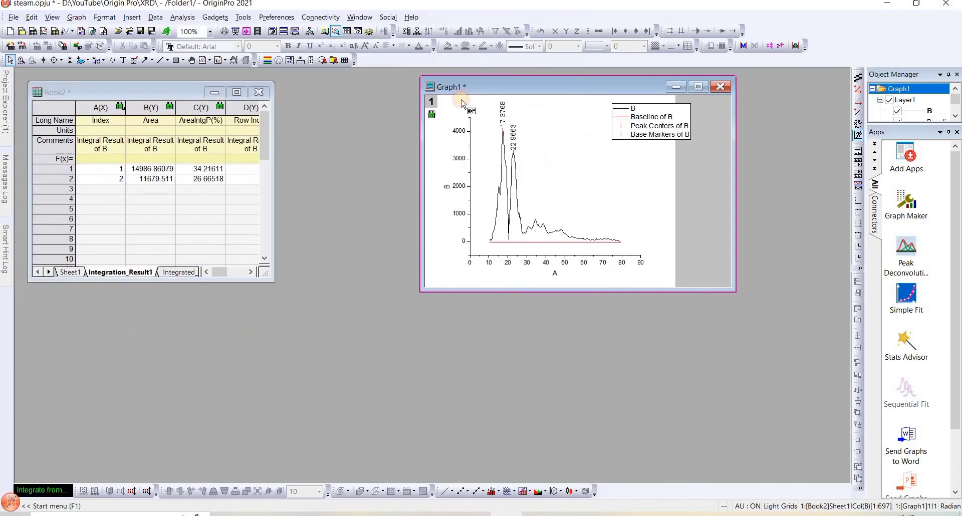
click(238, 107)
click(236, 92)
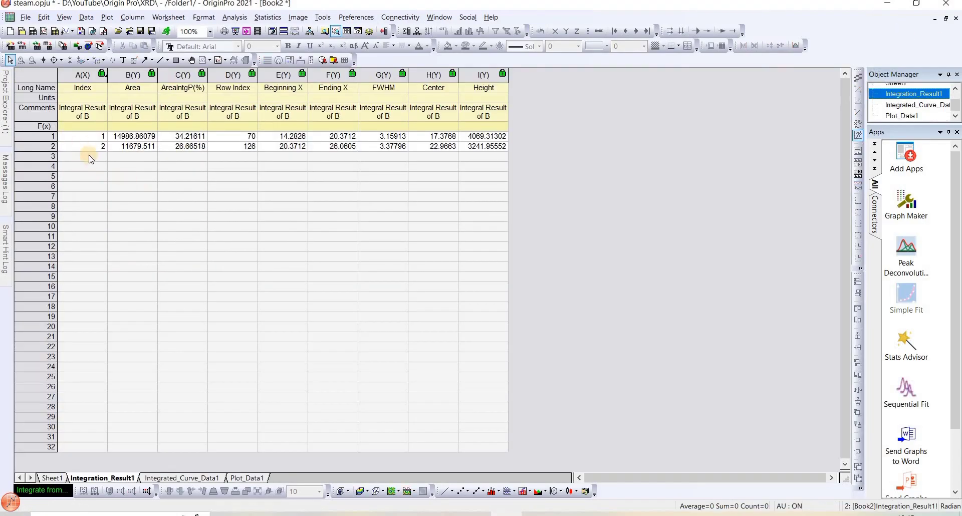
drag(96, 135, 131, 148)
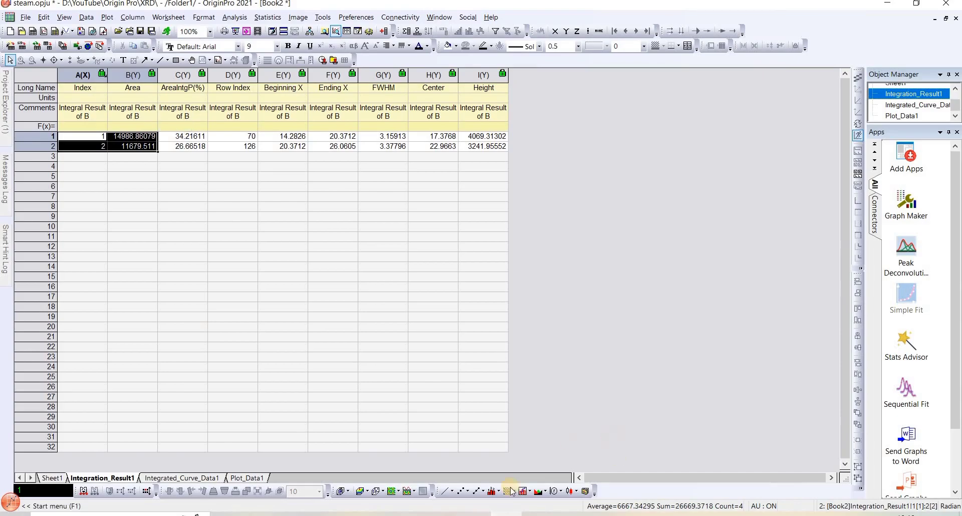
Step: Paste the peak areas 14986.86 and 11679.51 into Excel starting at A1
key(alt+Tab)
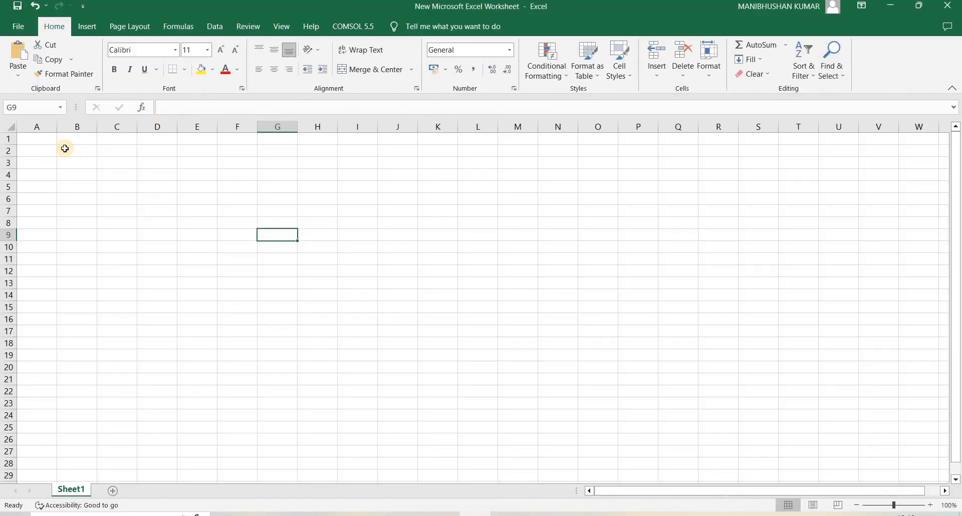
click(41, 144)
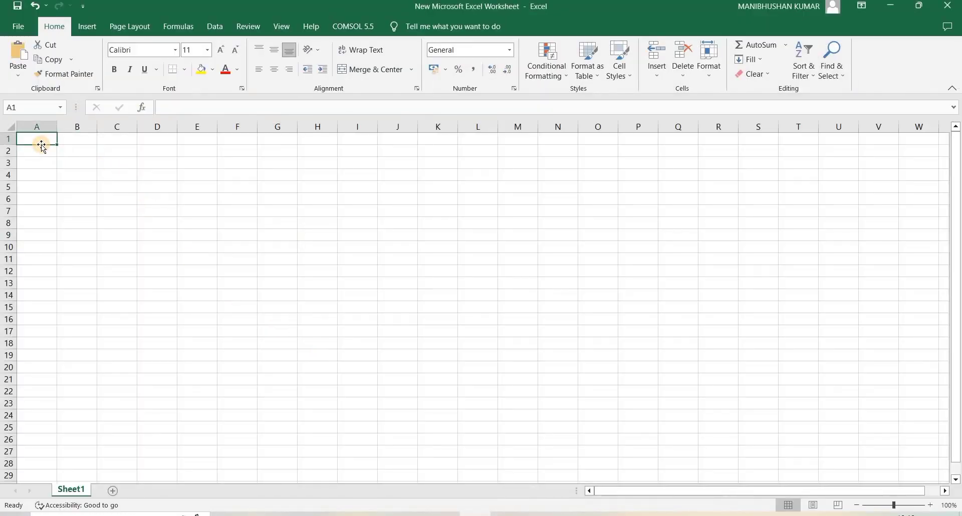
text(1	14986.86 2	11679.51)
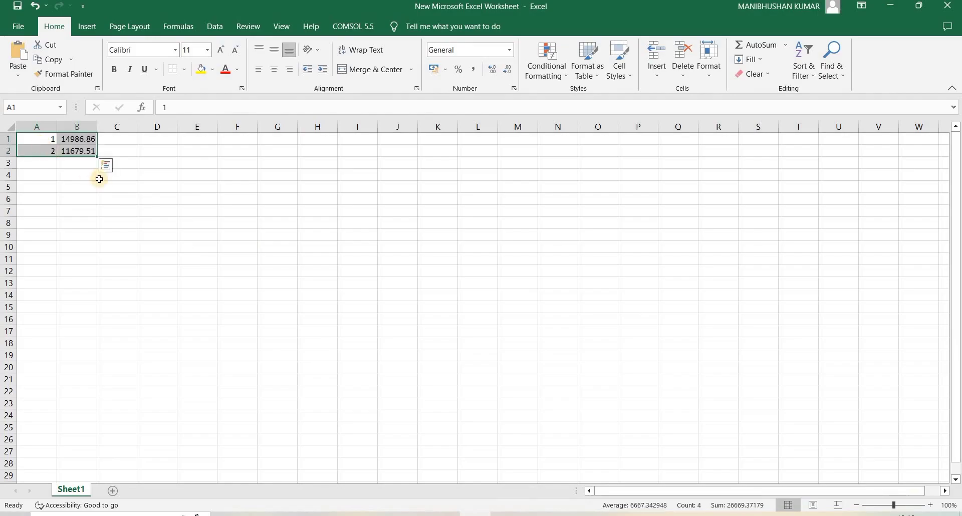
click(102, 177)
Step: Total the areas with =SUM(B1:B2) in B3, giving 26666.37, then return to OriginPro
click(77, 163)
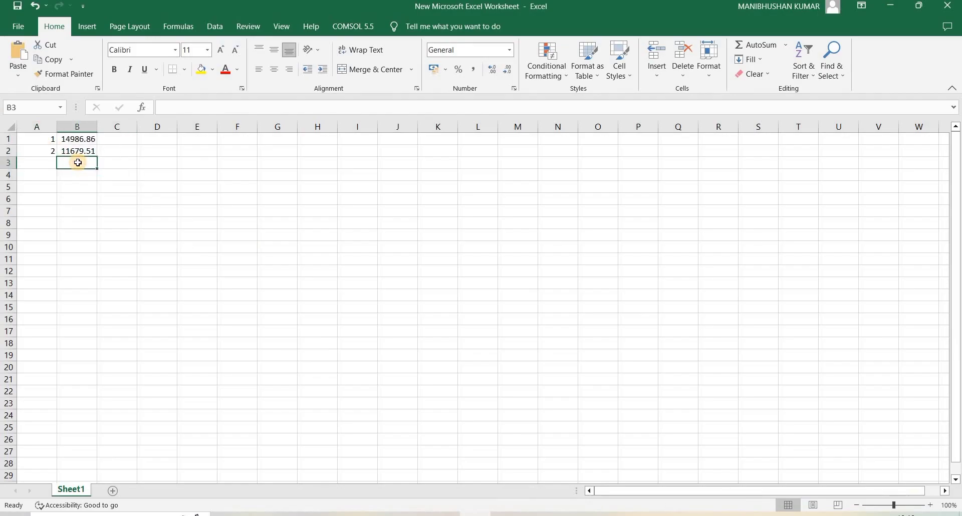
text(=s)
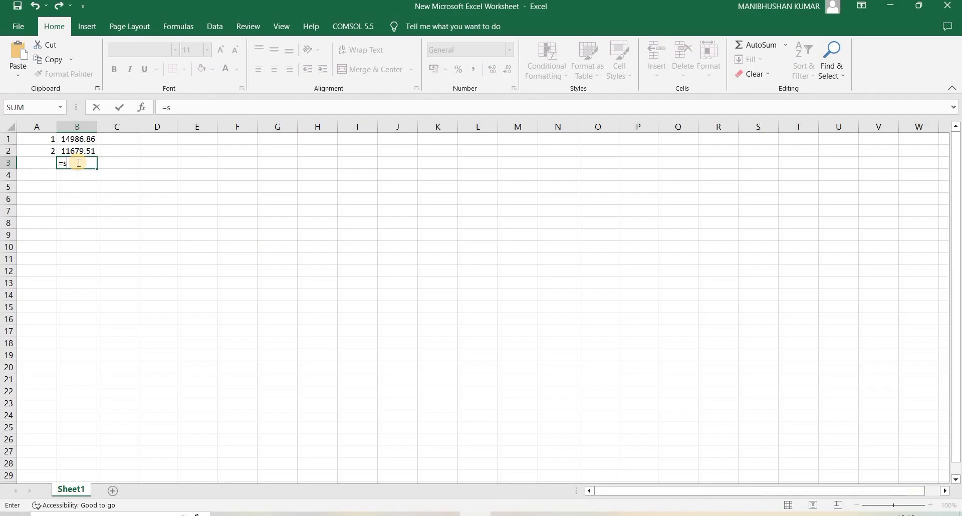
text(um)
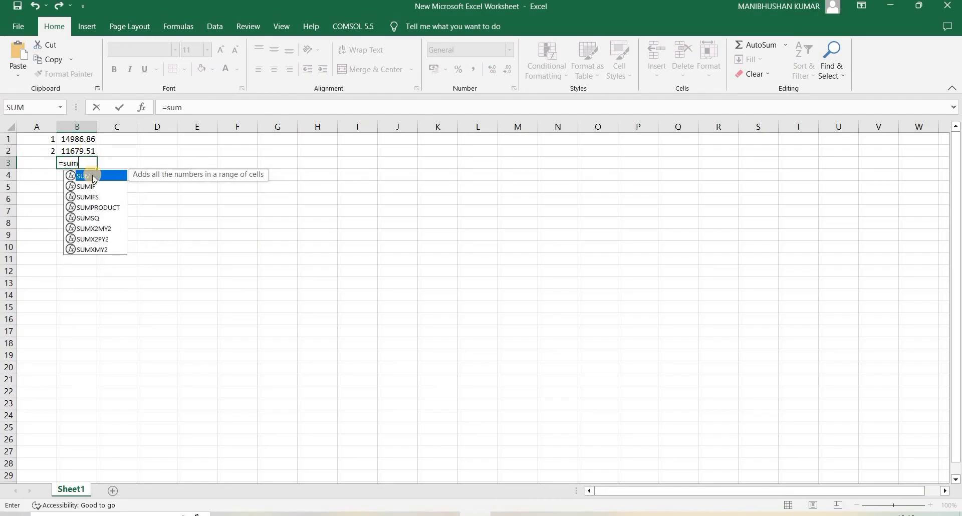
double_click(95, 177)
drag(81, 139, 83, 151)
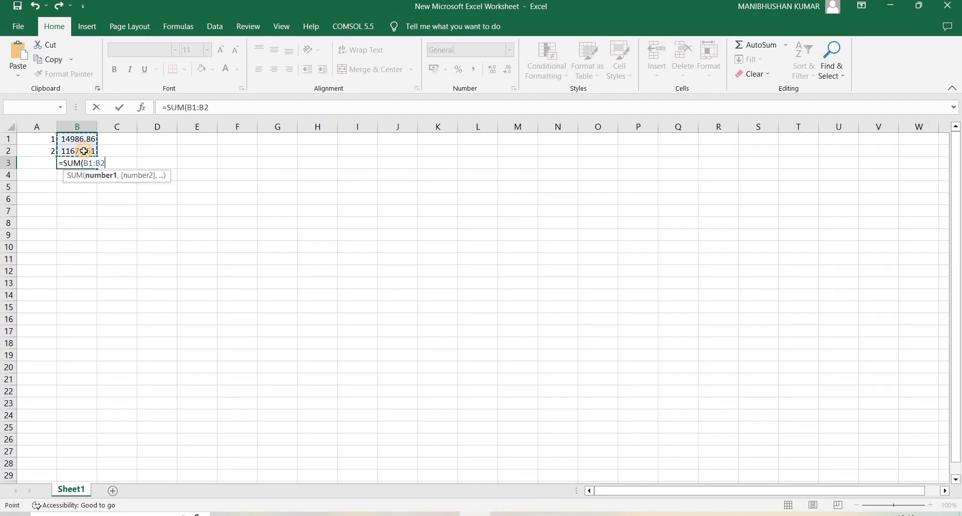
key(Return)
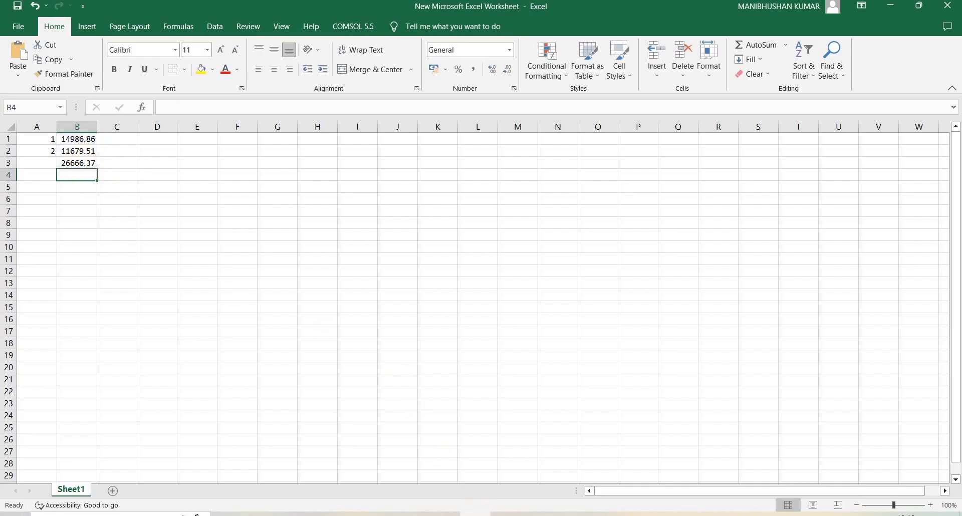
click(196, 514)
click(917, 17)
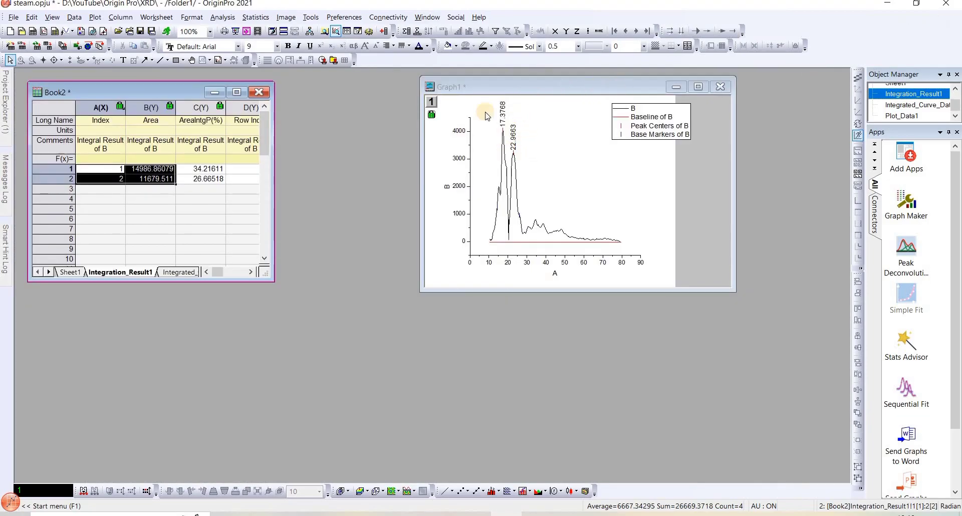
Step: Plot Book2's column B as a new line graph, Graph2, and open the Peak Analyzer for it
click(236, 92)
click(444, 492)
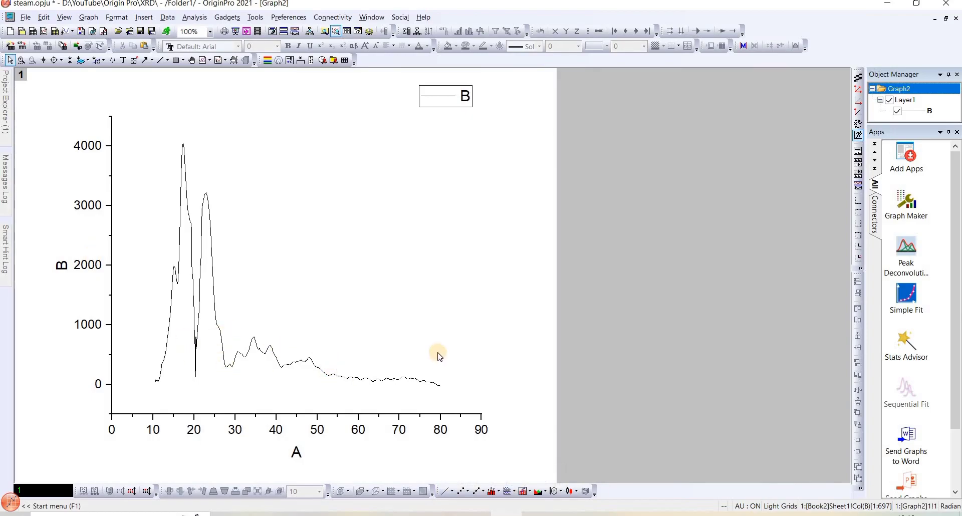
click(196, 17)
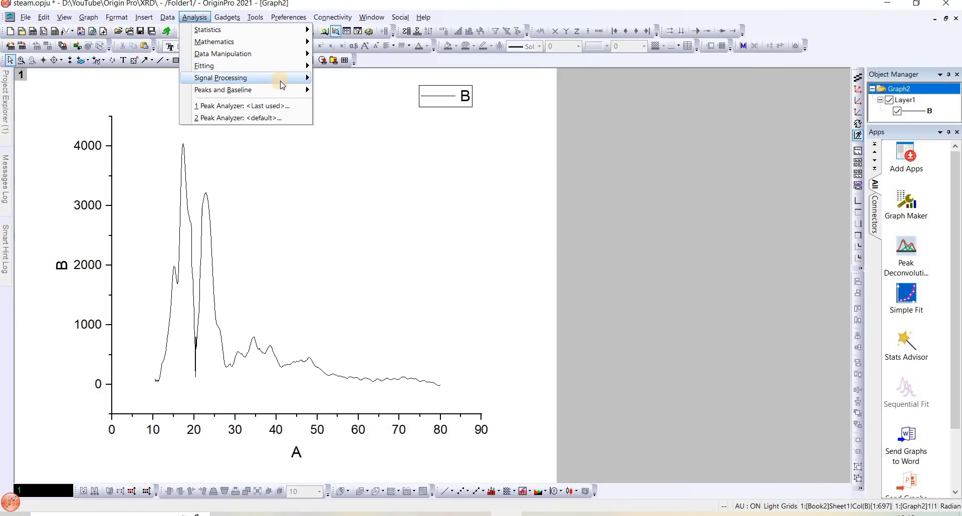
mouse_move(279, 78)
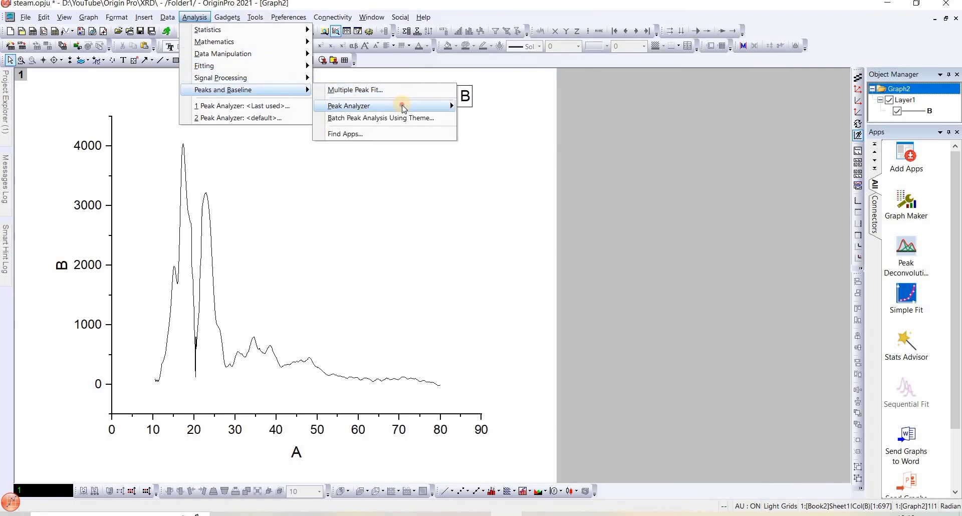
mouse_move(461, 104)
click(508, 133)
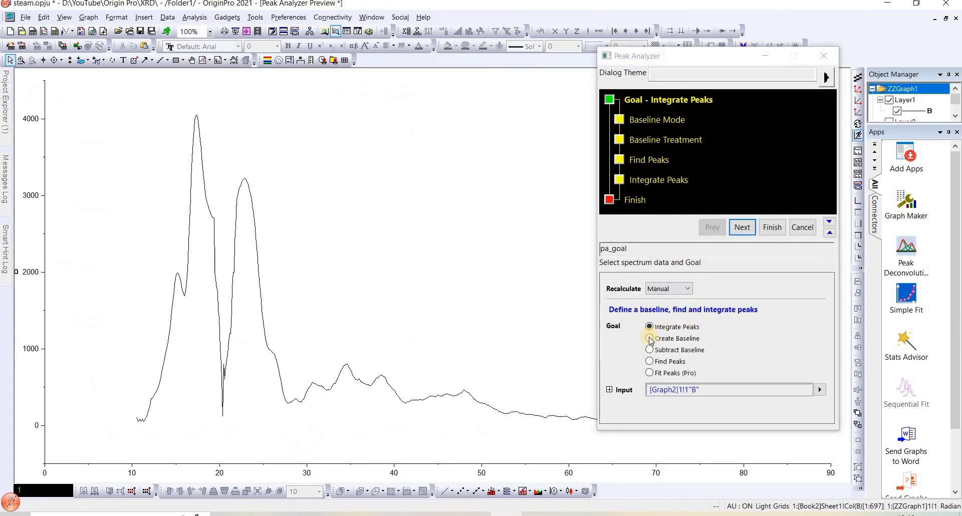
Step: Accept the constant baseline and auto-found five peaks, reaching the Integrate Peaks page
click(742, 228)
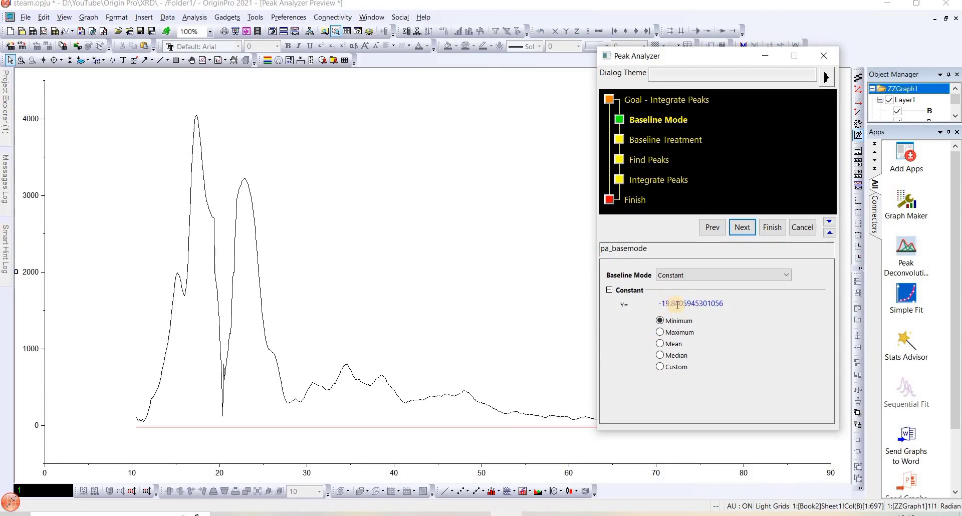
click(742, 228)
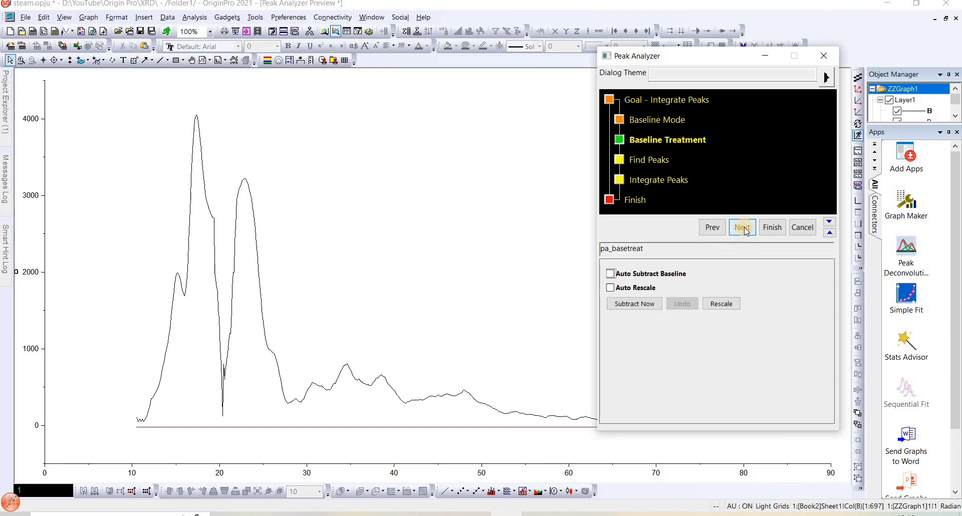
click(743, 227)
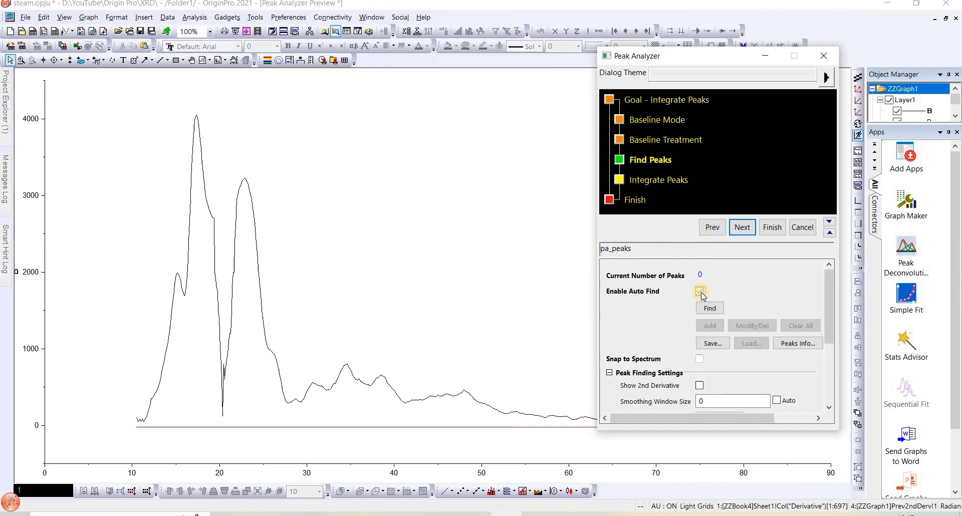
click(745, 228)
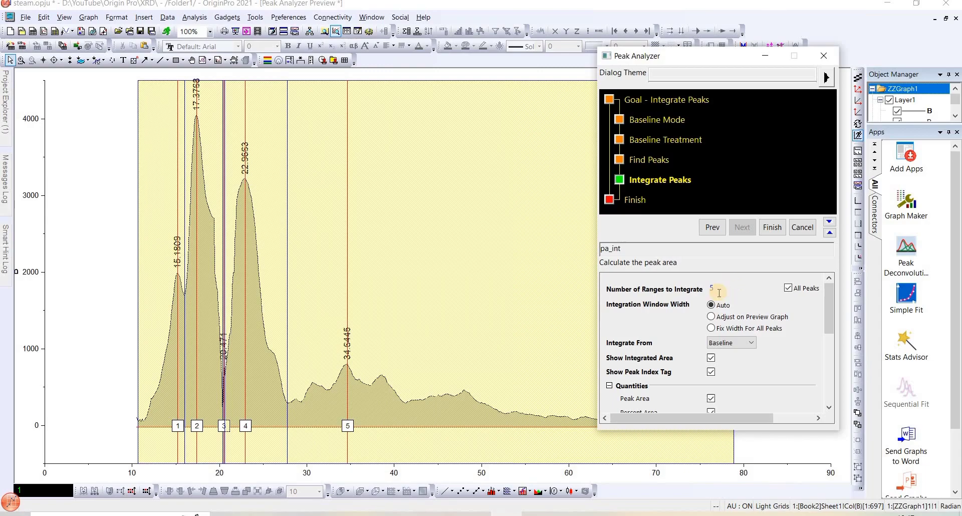
Step: Uncheck All Peaks for a single integration range, adjustable on the preview graph
click(785, 286)
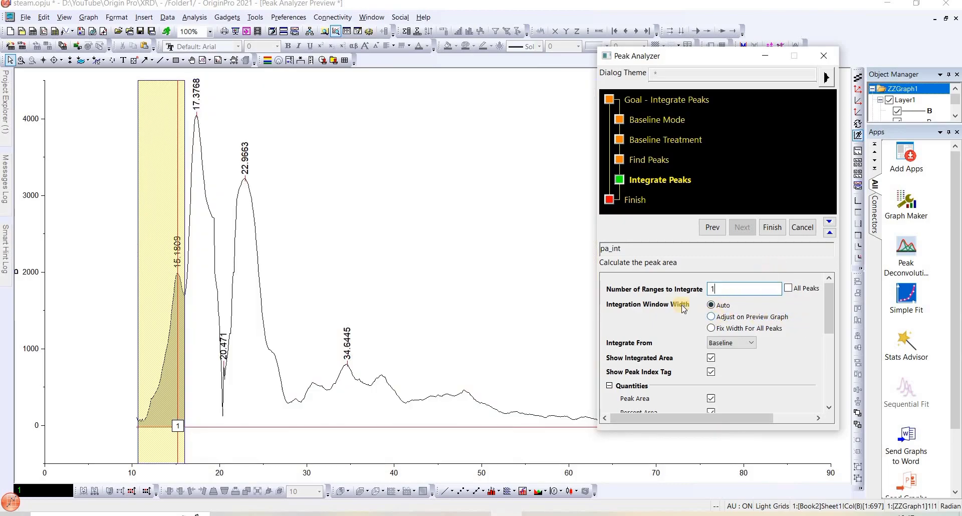
click(712, 317)
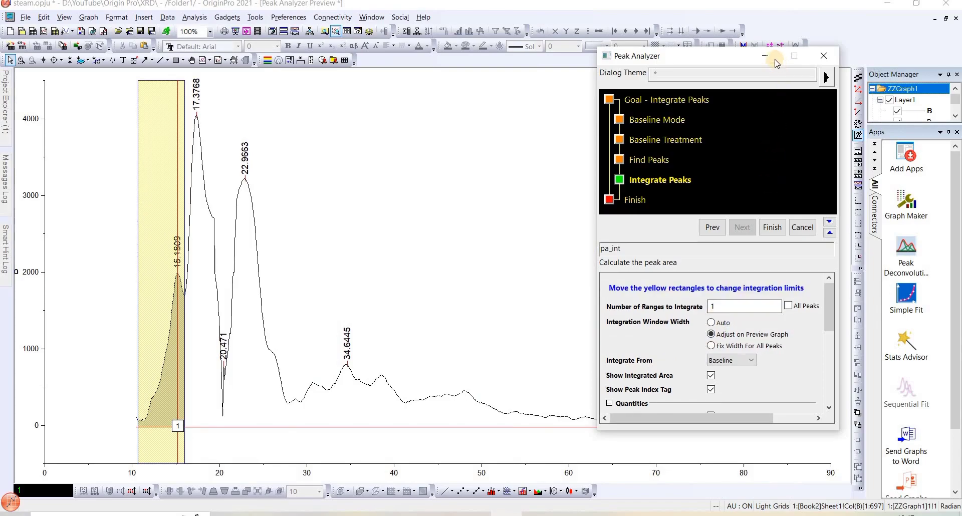
Step: Stretch the integration range across the whole 10–80 pattern and finish the integration
click(183, 268)
drag(186, 271, 741, 258)
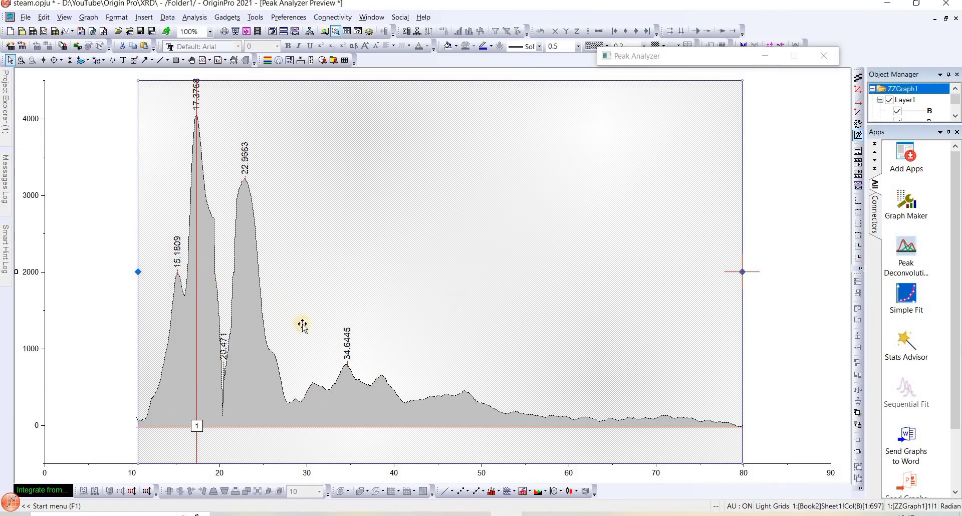
click(760, 57)
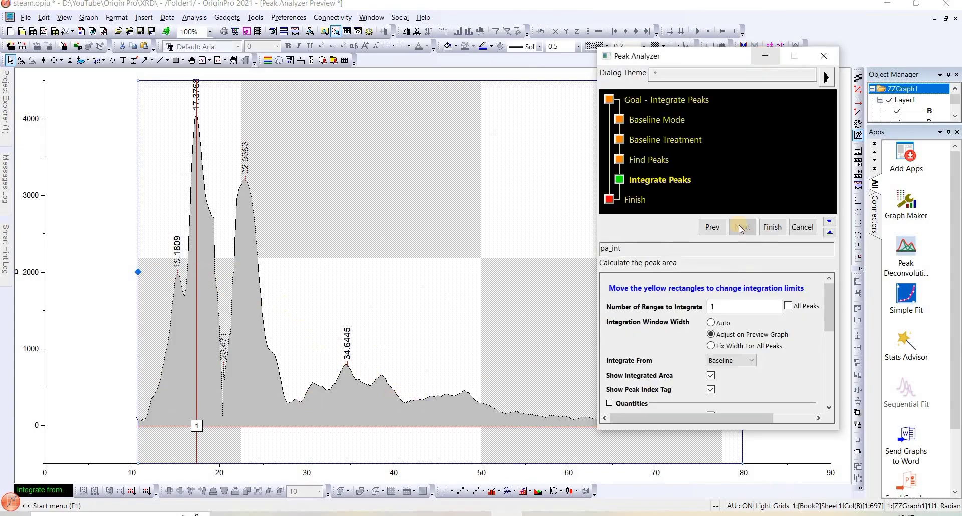
click(772, 228)
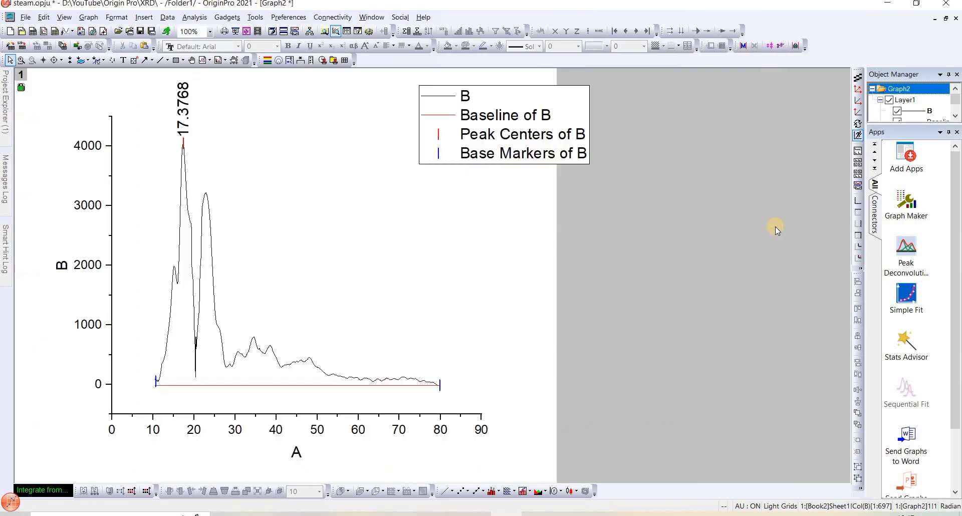
Step: Copy the total-area row (1, 43779.90053) from Book2's Integration_Result2 sheet and return to Excel
click(947, 18)
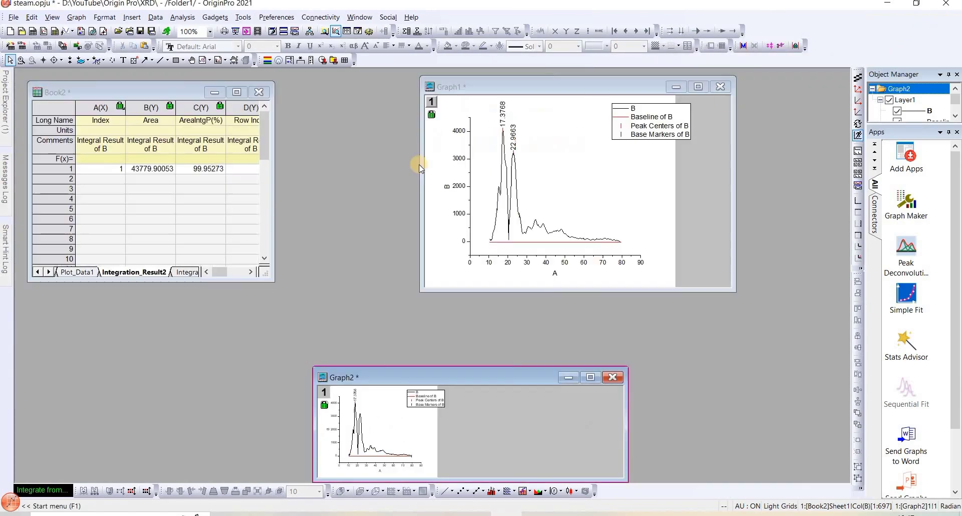
click(238, 94)
drag(83, 139, 139, 141)
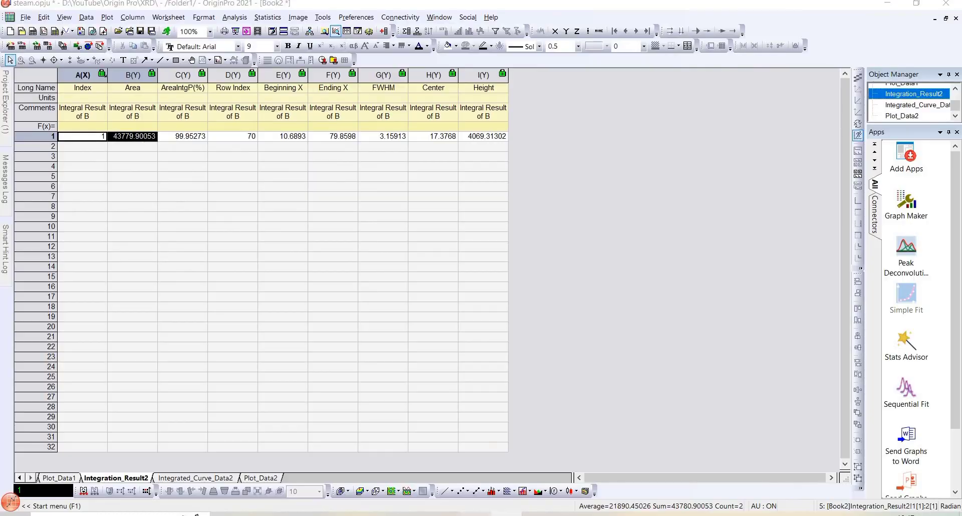
key(alt+Tab)
Step: Paste the total area (1, 43779.9) into row 9 starting at A9
click(35, 232)
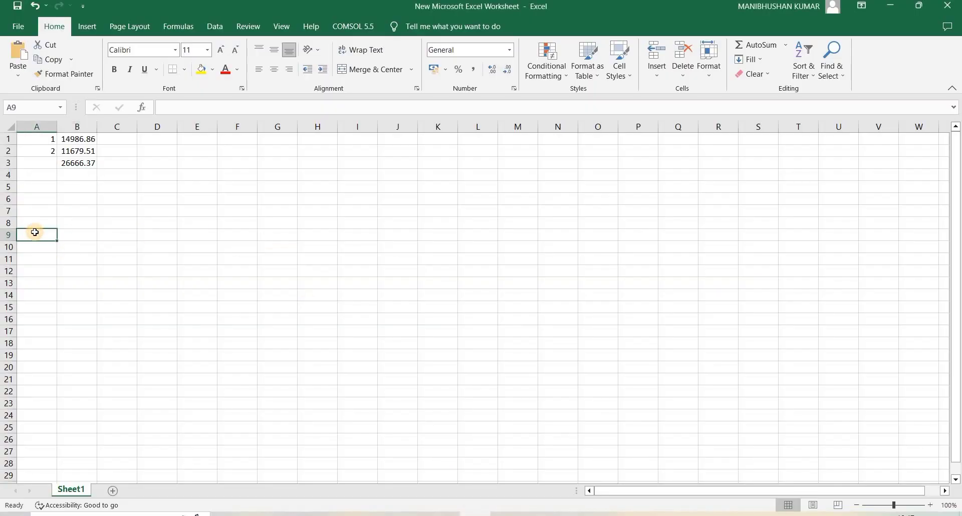
text(1	43779.9)
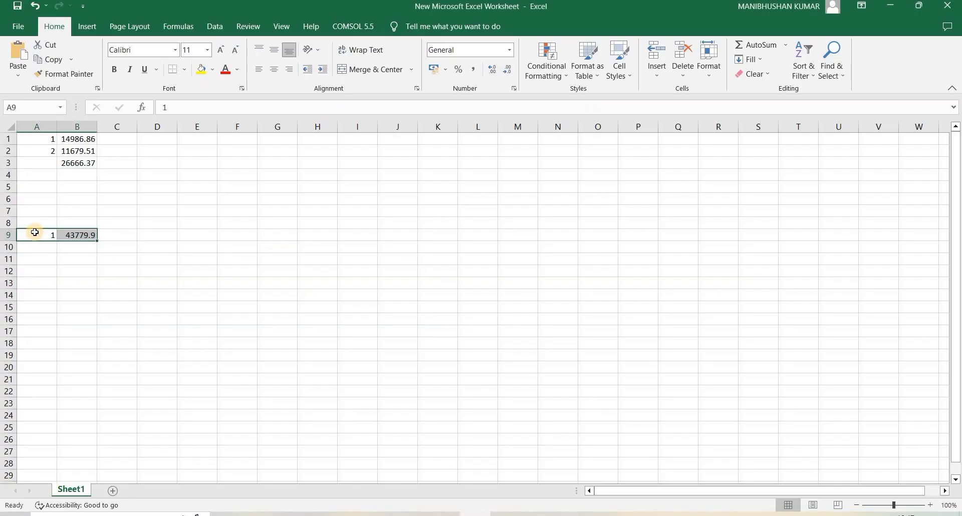
click(219, 201)
click(205, 199)
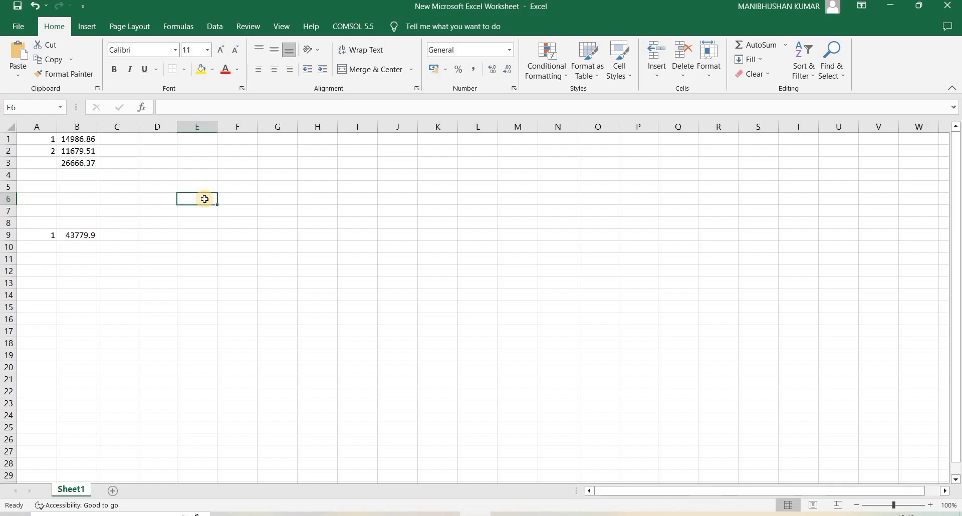
Step: Label E6 'CI' and enter =B3/B9 in F6, giving a crystallinity index of 0.609101
text(CI)
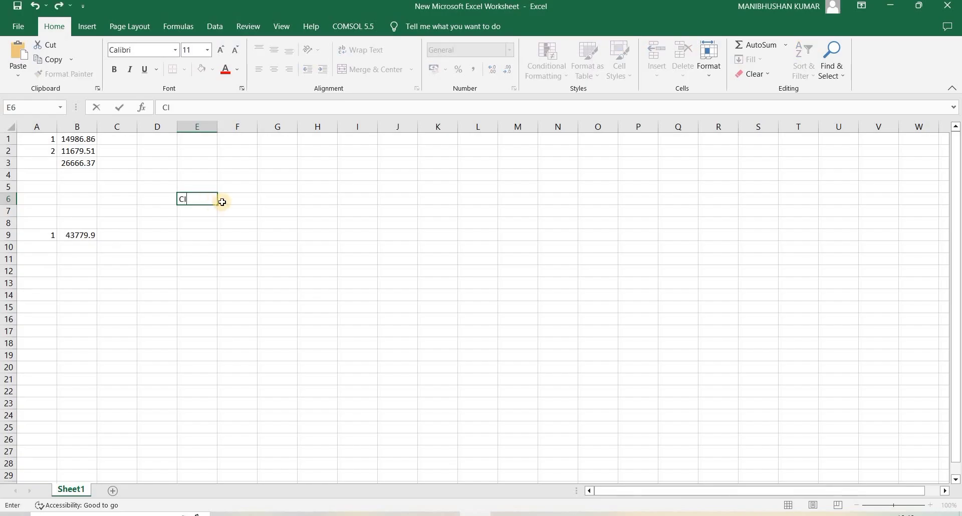
click(228, 201)
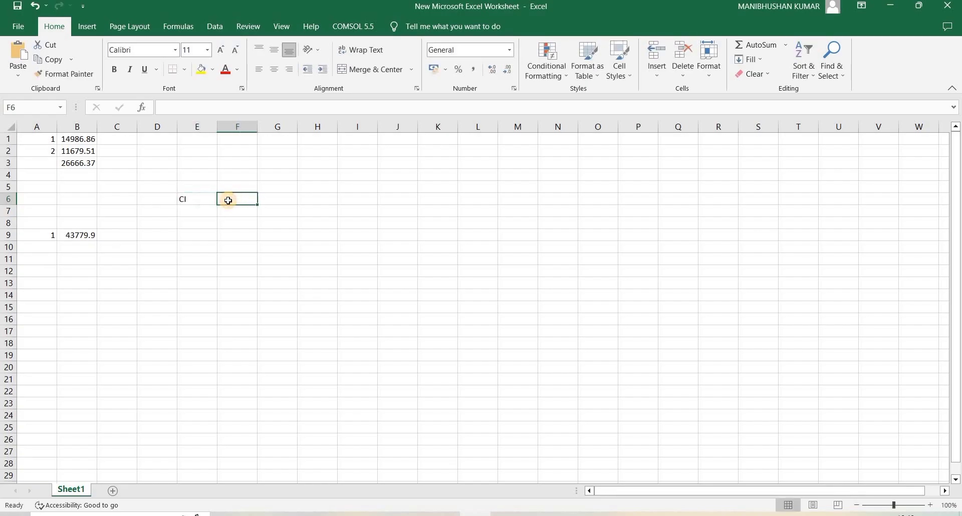
text(=)
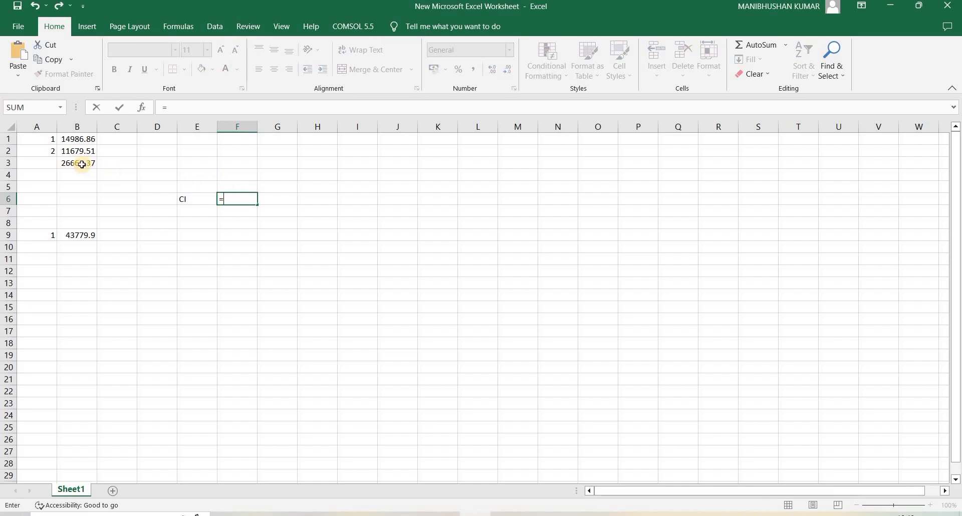
click(82, 164)
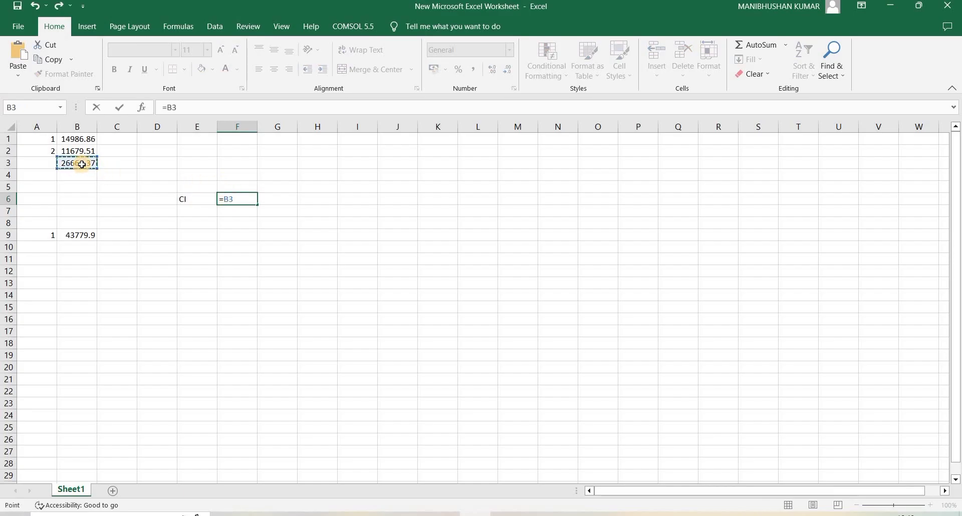
text(/)
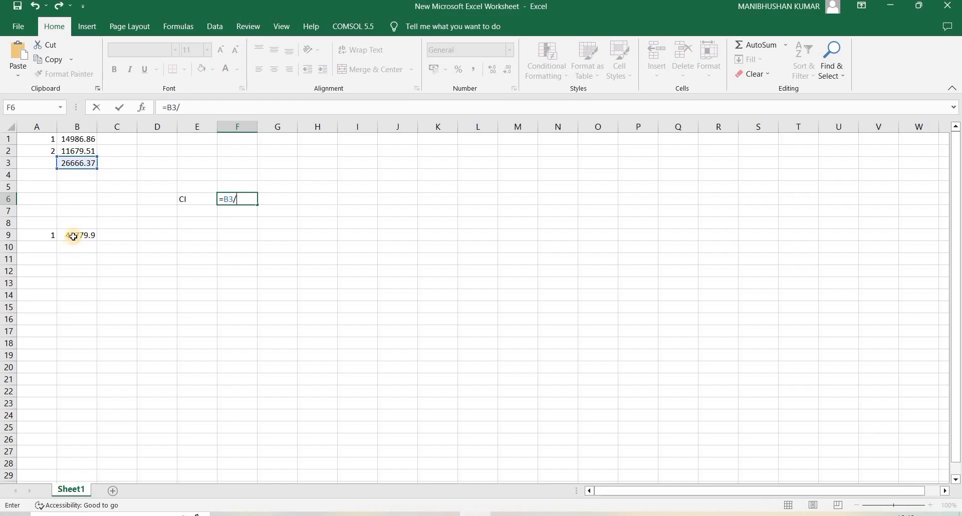
click(74, 236)
key(Return)
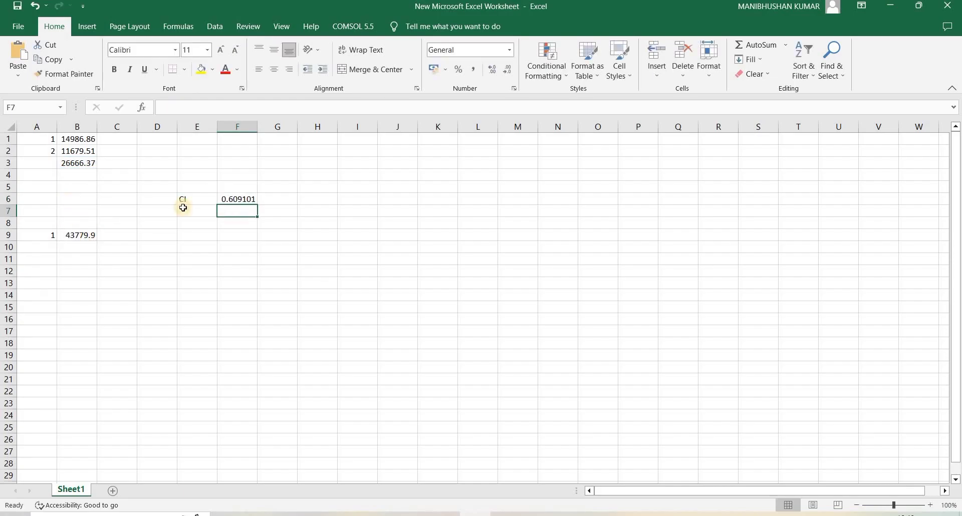